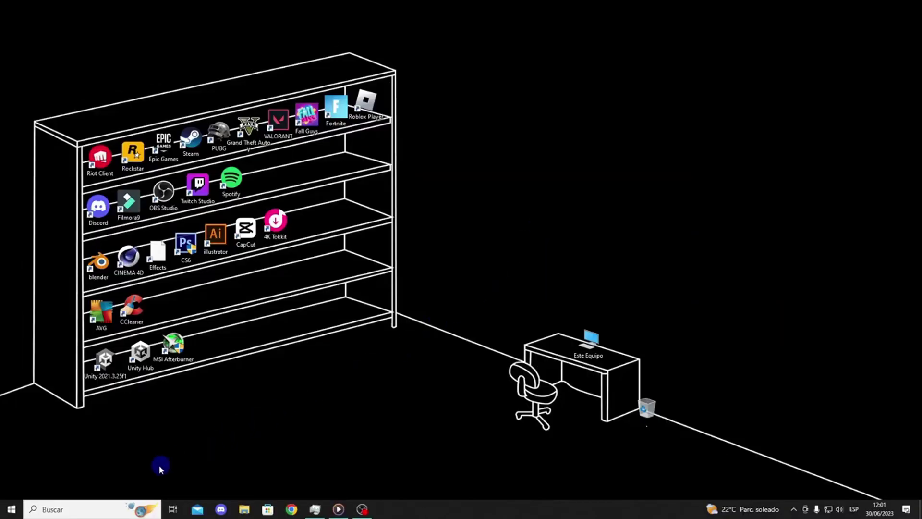
Search the taskbar for 'microsoft store' and launch the Microsoft Store app
{"action": "left_click", "coordinate": [94, 509]}
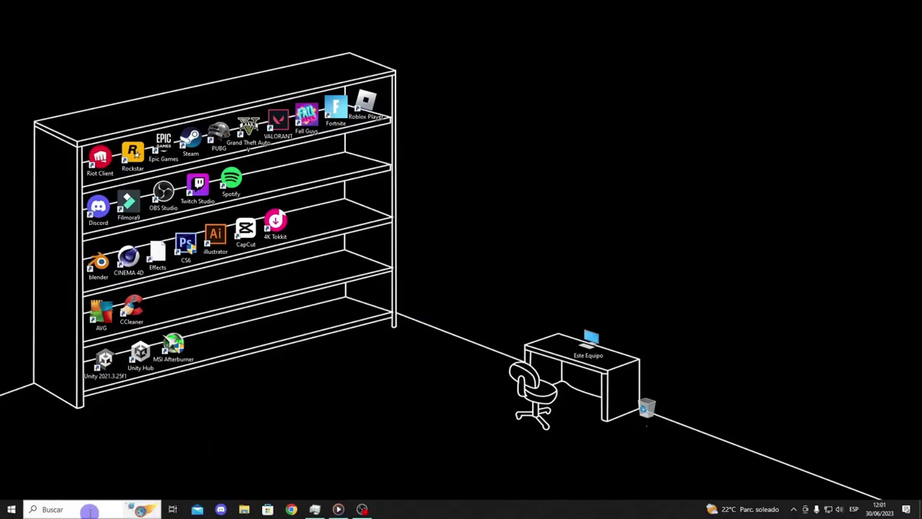
{"action": "type", "text": "microsoft store"}
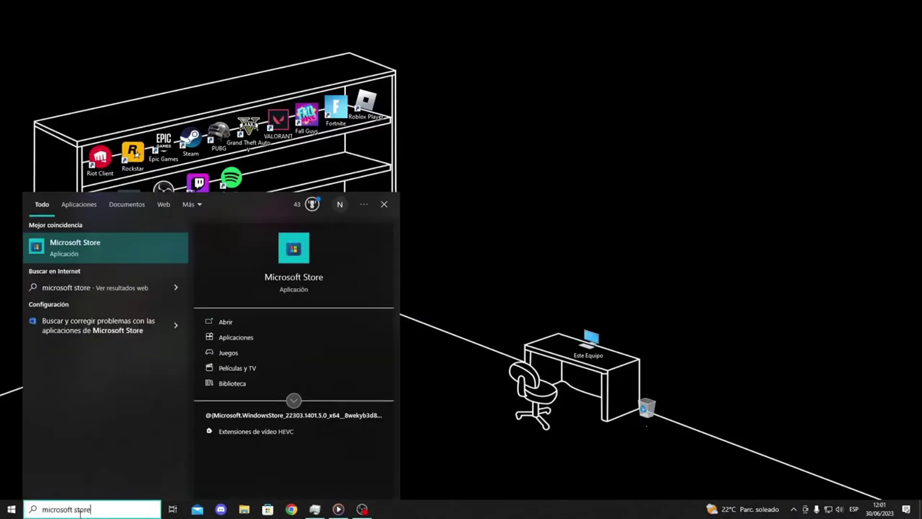
{"action": "key", "text": "Return"}
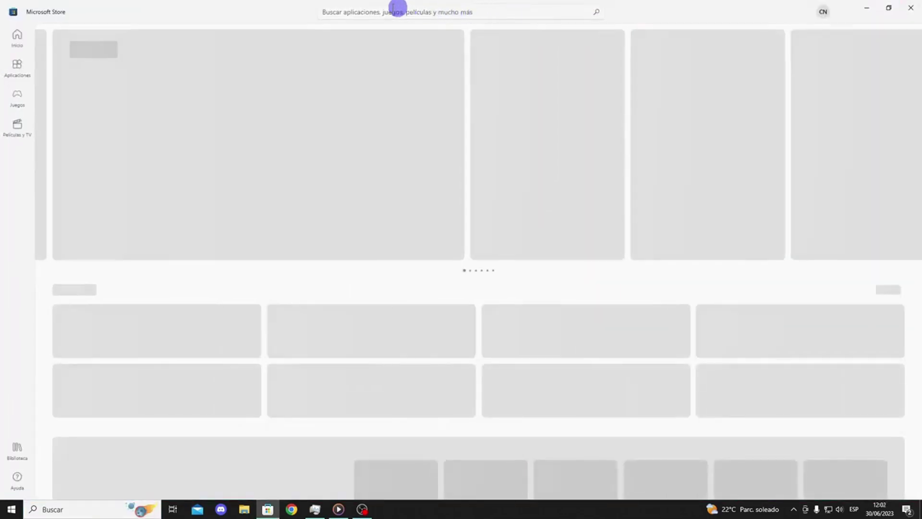
Search the Store for 'roblox' and get the free Roblox app from its page
{"action": "left_click", "coordinate": [399, 12]}
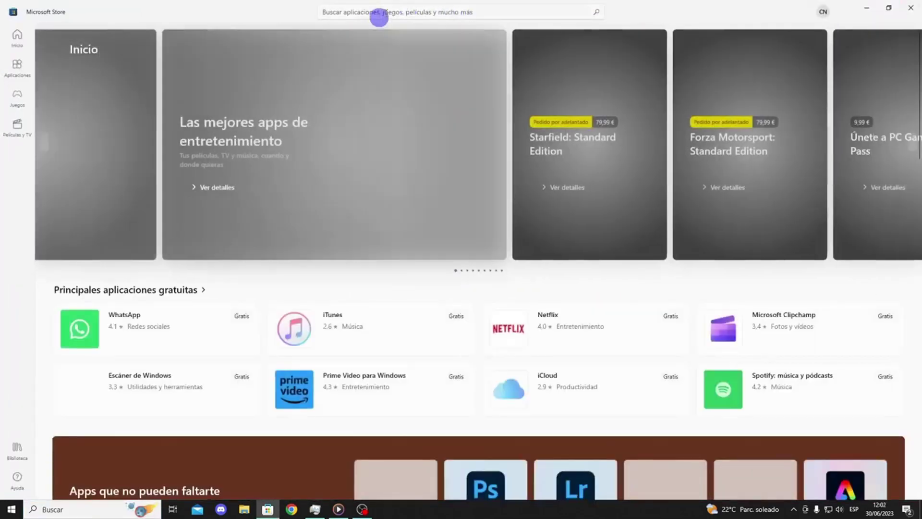
{"action": "type", "text": "roblo"}
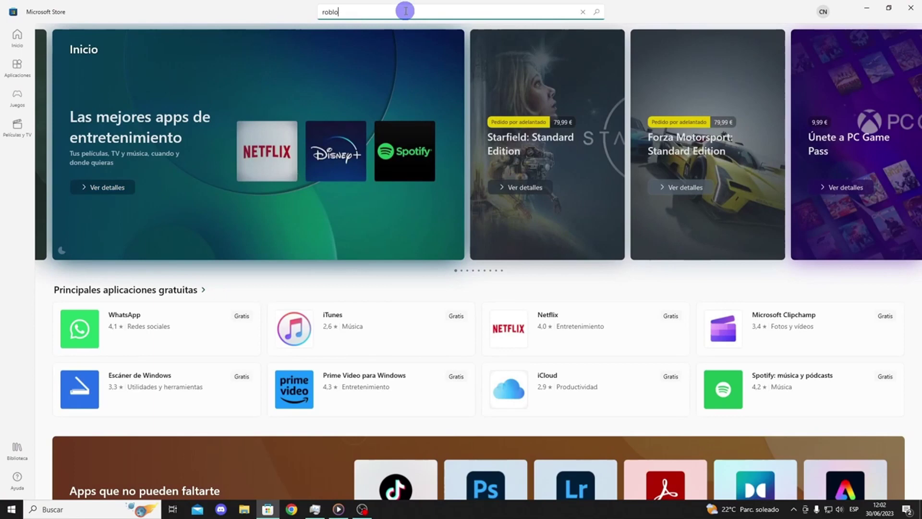
{"action": "type", "text": "x"}
{"action": "key", "text": "Return"}
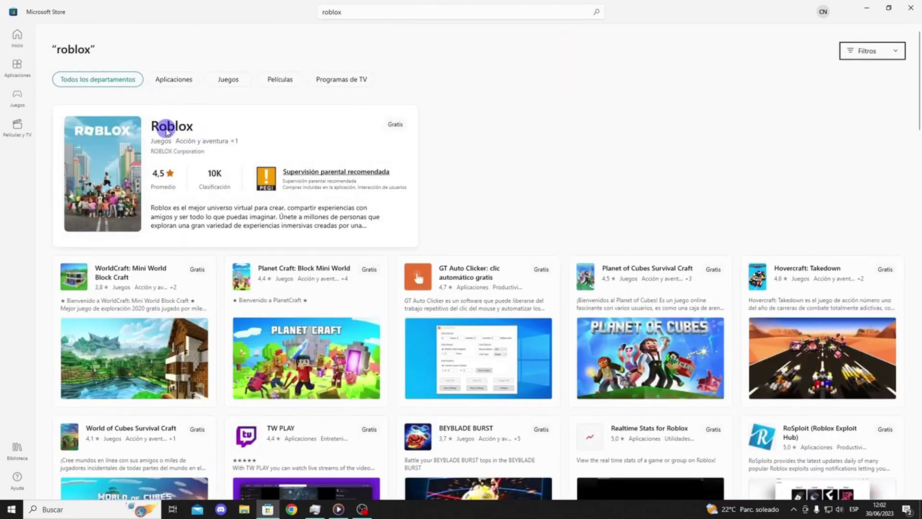
{"action": "left_click", "coordinate": [111, 148]}
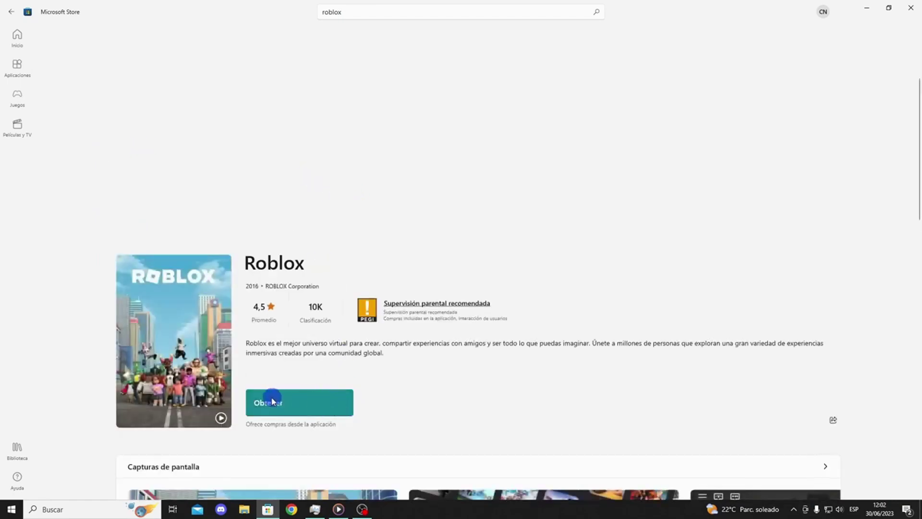
{"action": "left_click", "coordinate": [285, 408]}
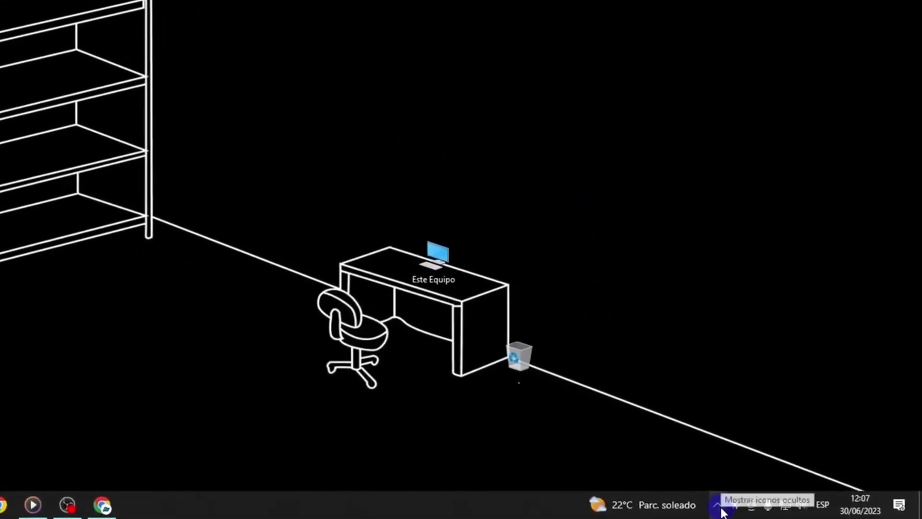
Close RivaTuner Statistics Server and MSI Afterburner from their hidden tray icons
{"action": "left_click", "coordinate": [722, 508]}
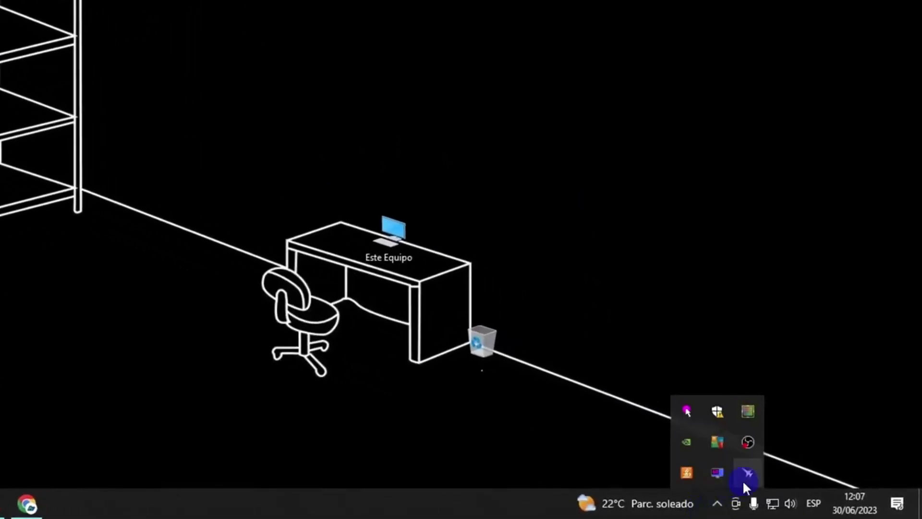
{"action": "right_click", "coordinate": [723, 471]}
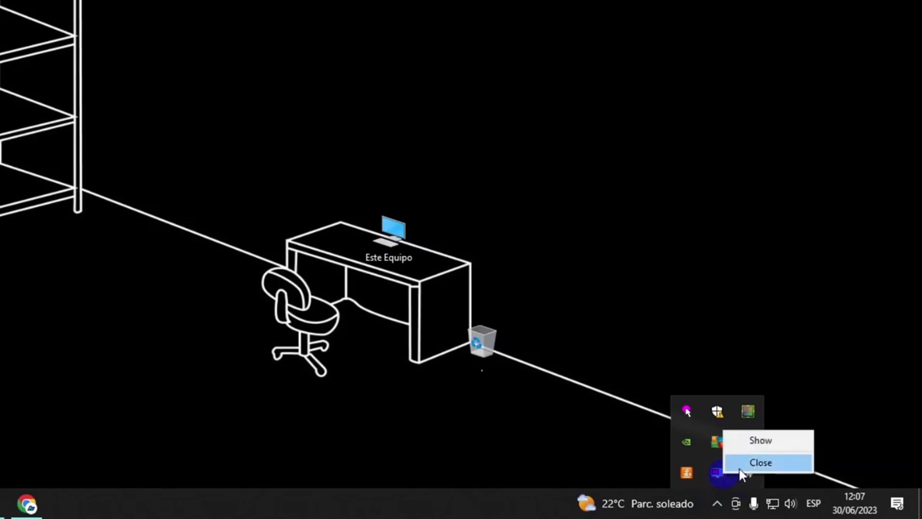
{"action": "left_click", "coordinate": [750, 462]}
{"action": "right_click", "coordinate": [722, 476]}
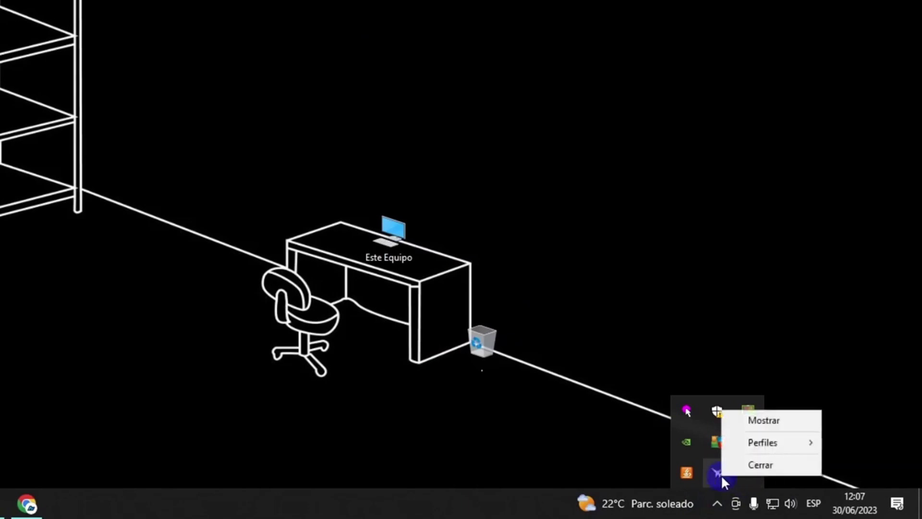
{"action": "left_click", "coordinate": [760, 464]}
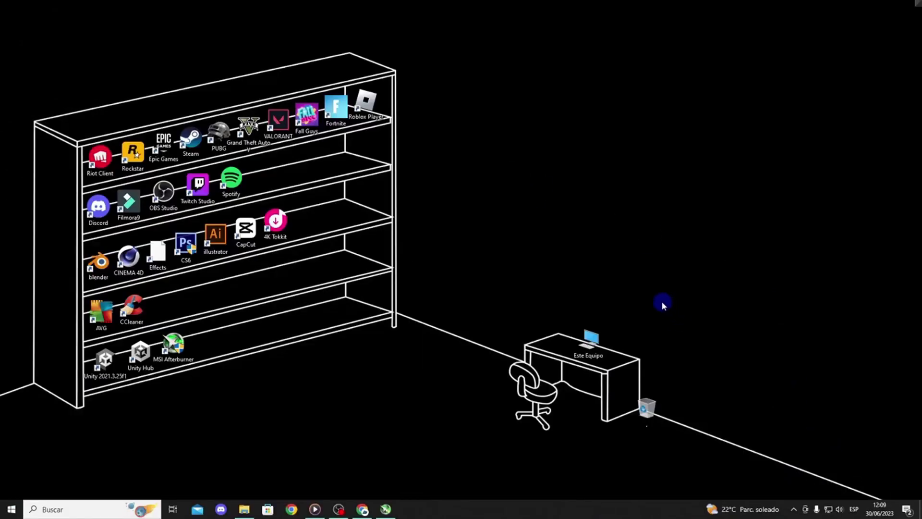
From the taskbar's Task Manager, end the MSIAfterburner task, then close Task Manager
{"action": "right_click", "coordinate": [472, 511]}
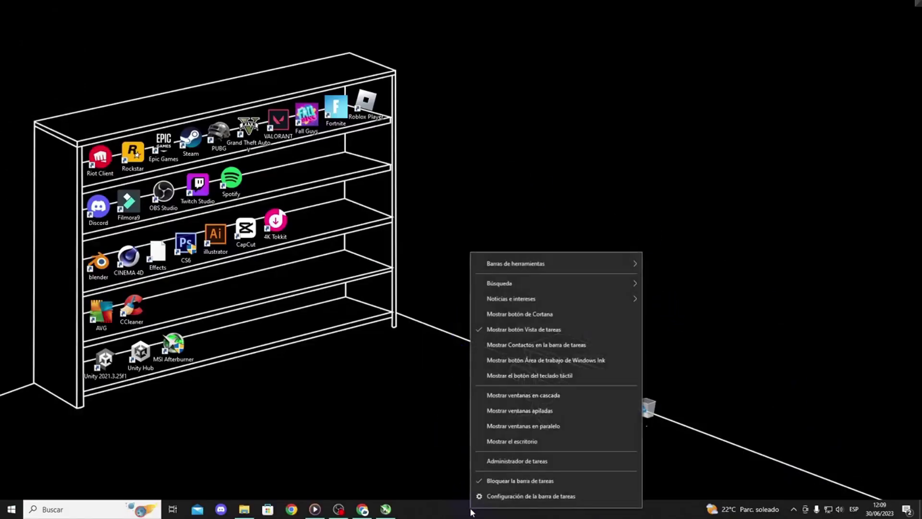
{"action": "left_click", "coordinate": [493, 464]}
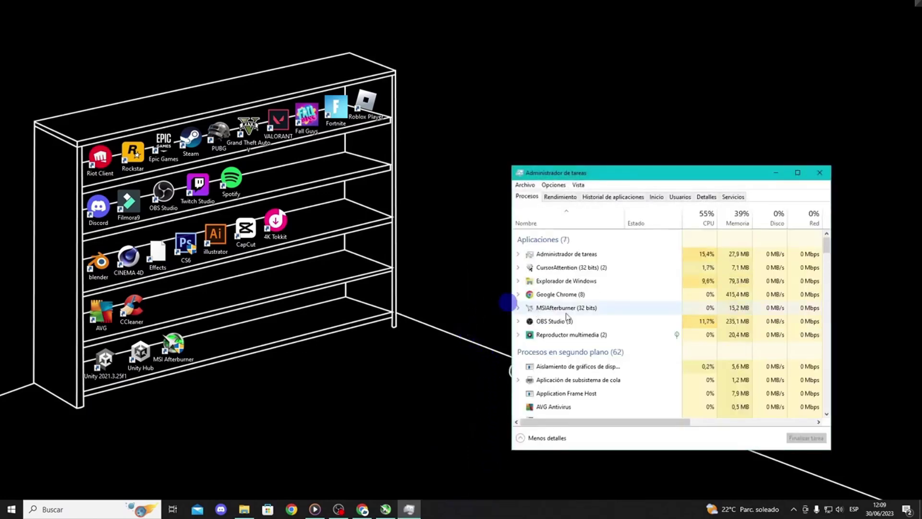
{"action": "right_click", "coordinate": [584, 311]}
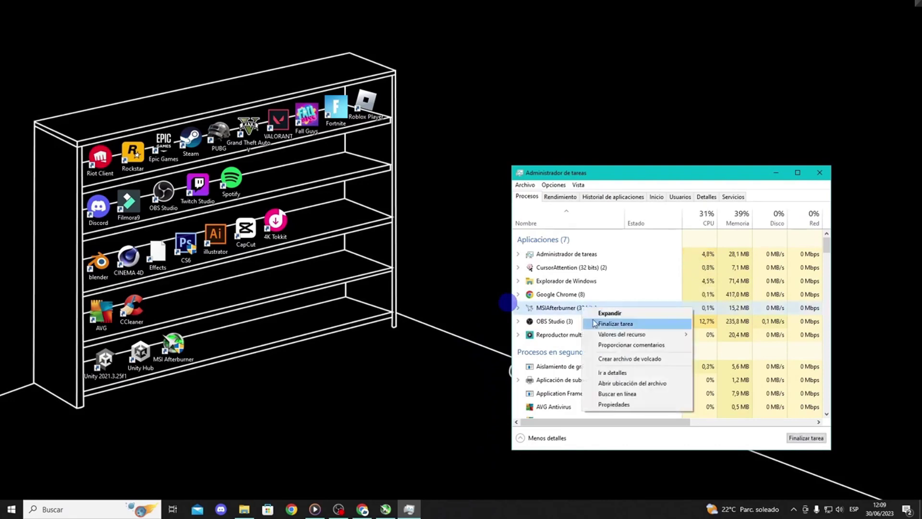
{"action": "left_click", "coordinate": [639, 325]}
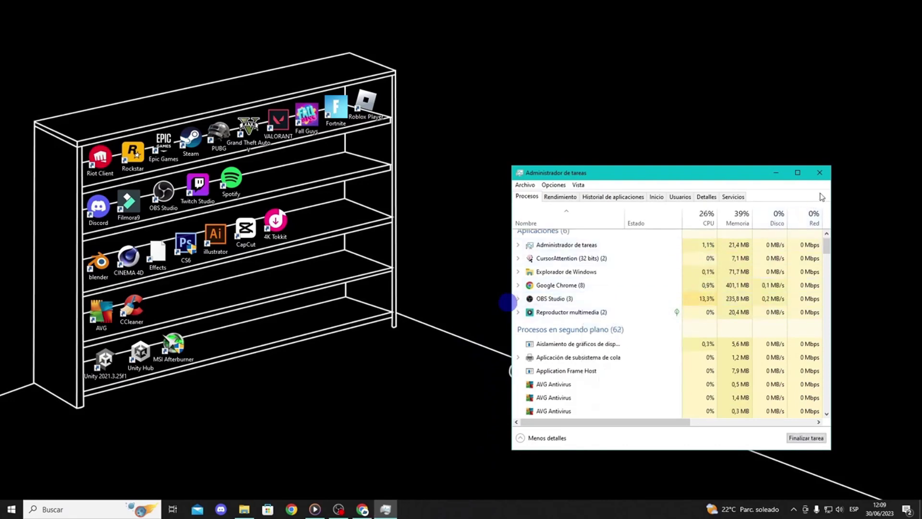
{"action": "left_click", "coordinate": [820, 173]}
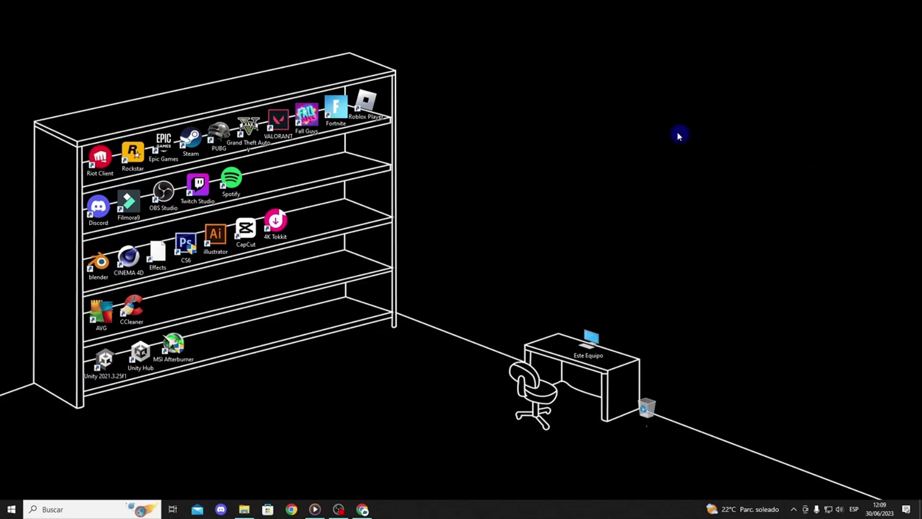